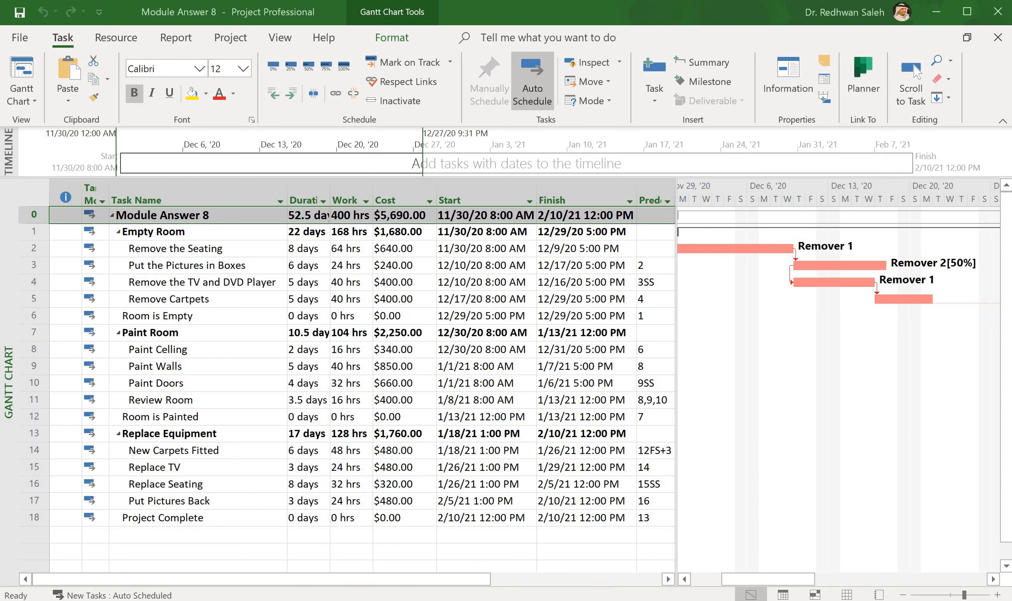
# - Switch the project to the Tracking Gantt view and bring the task bars into sight
pyautogui.click(21, 95)
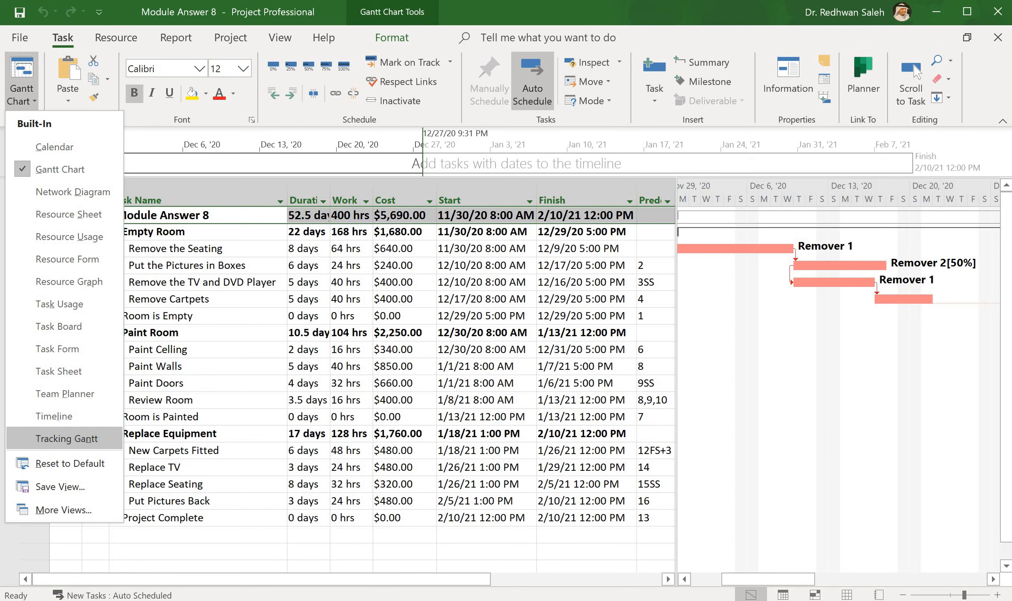
pyautogui.click(66, 438)
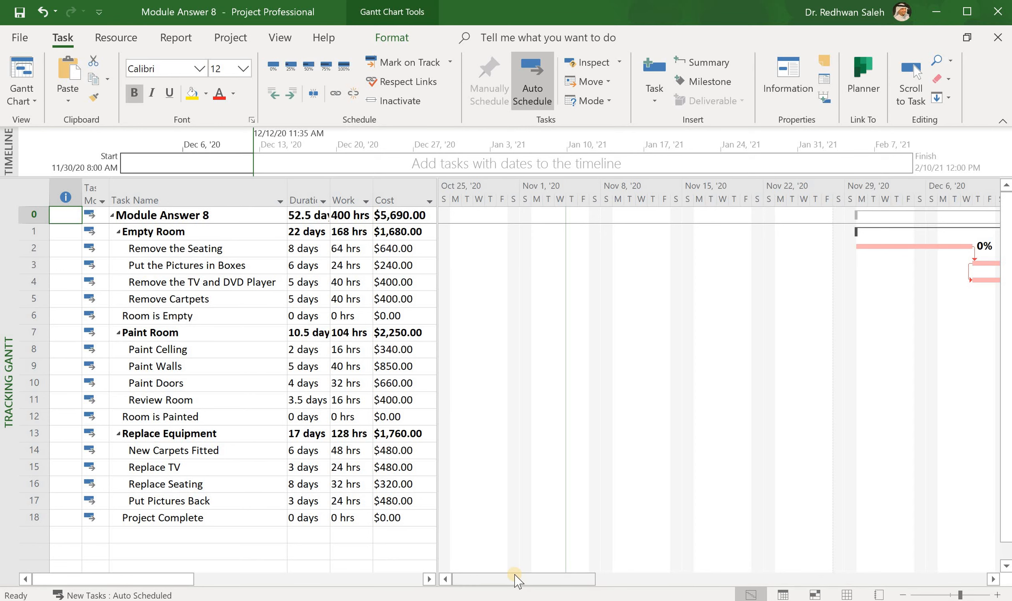
pyautogui.moveTo(518, 580); pyautogui.dragTo(594, 581)
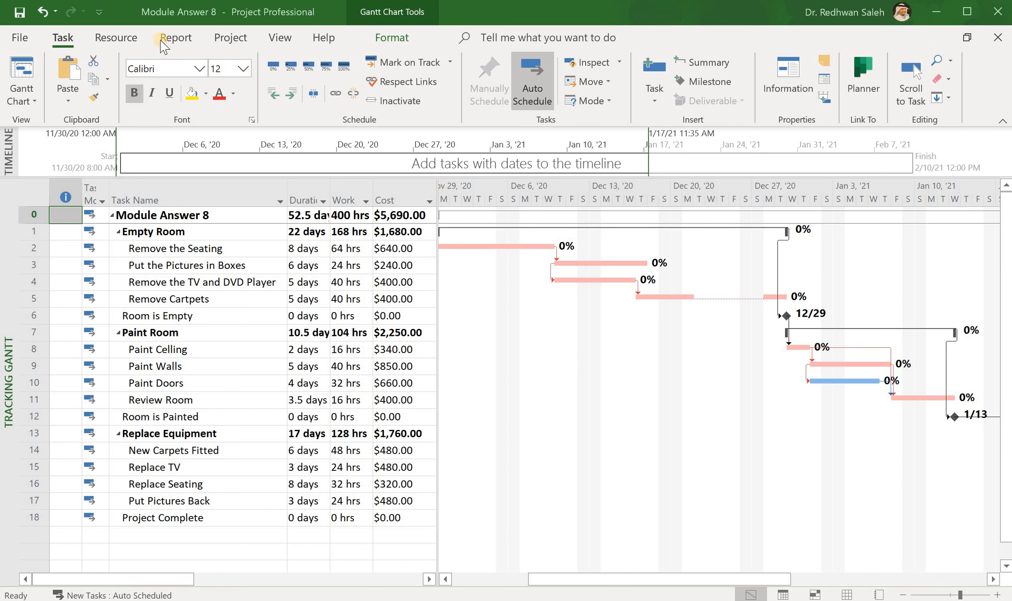
# - Set the default Baseline for the entire project
pyautogui.click(231, 39)
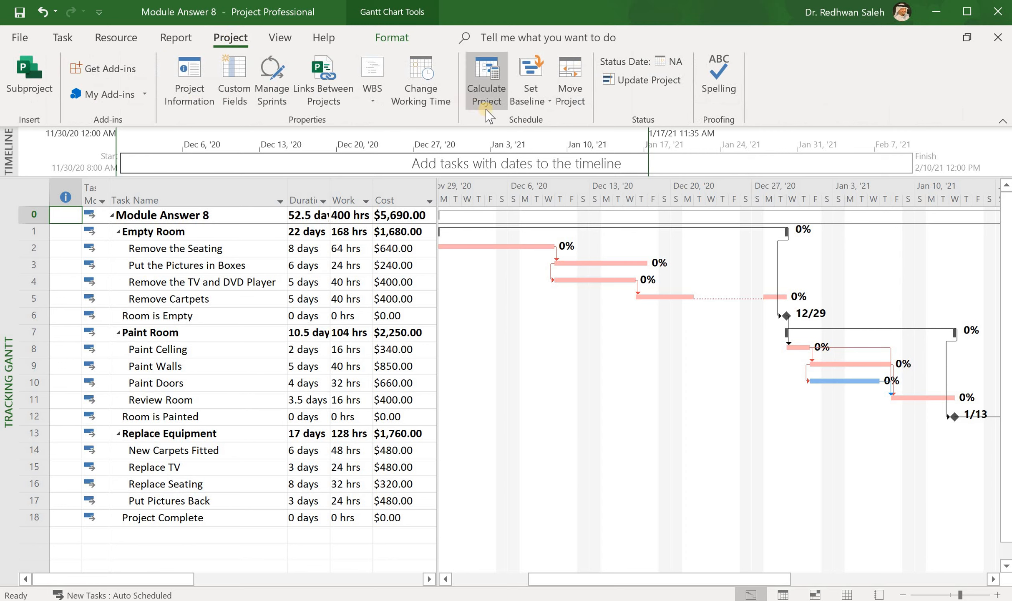
pyautogui.click(546, 103)
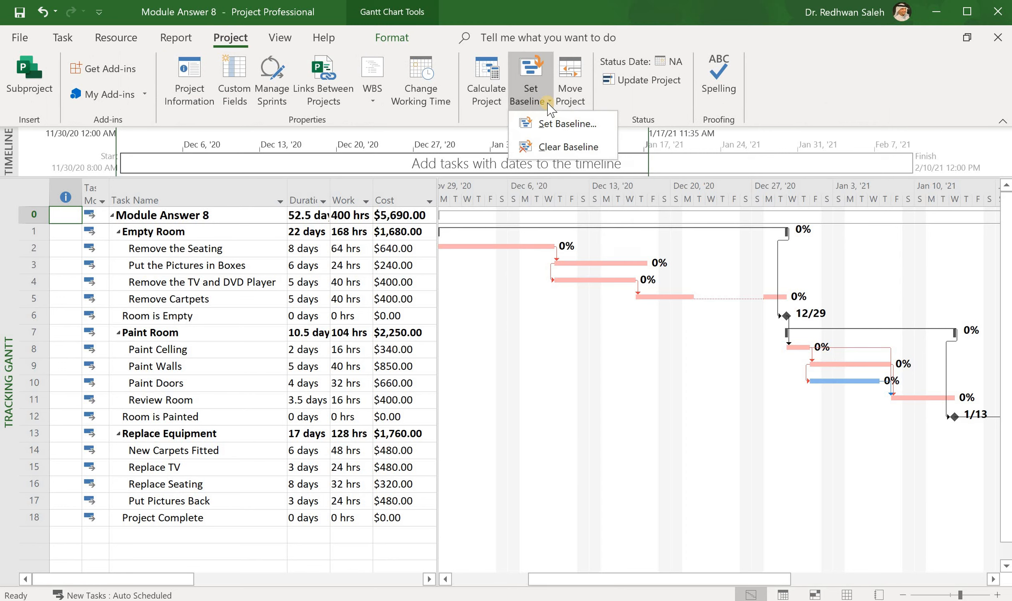
pyautogui.click(550, 124)
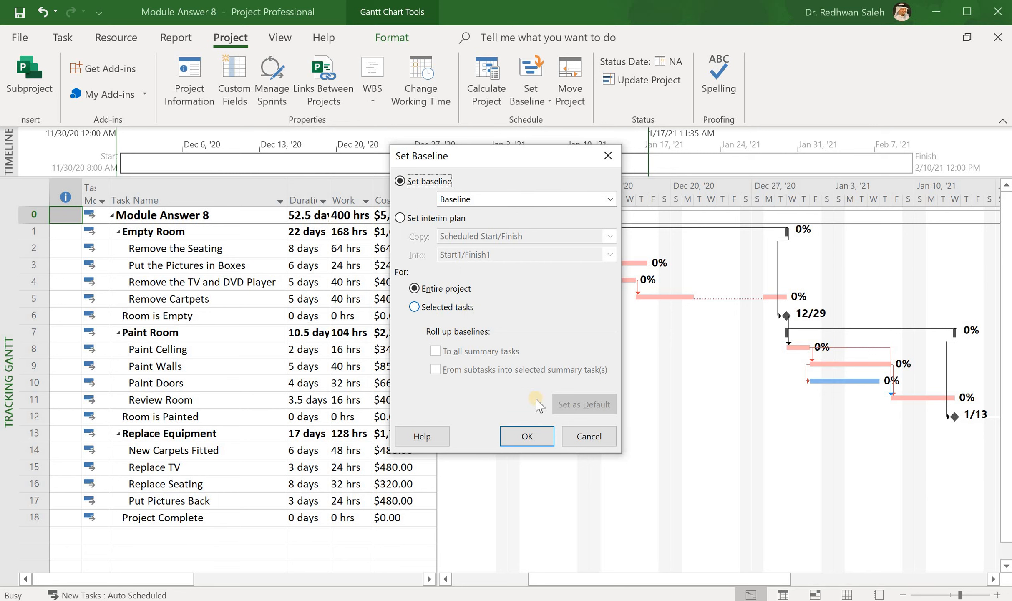
pyautogui.click(527, 436)
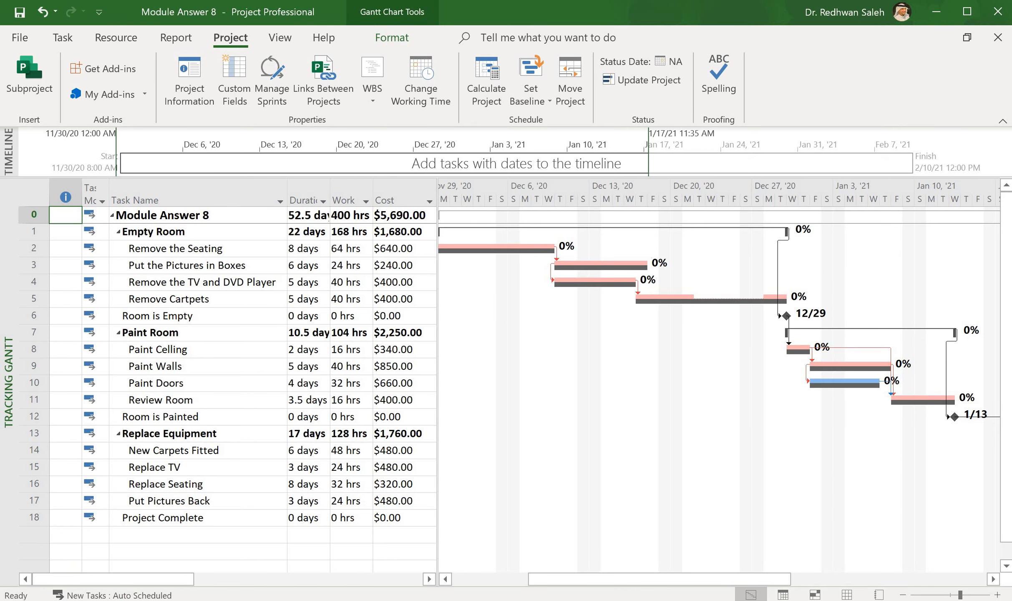
# - Set the duration of the Remove the TV and DVD Player task to 6 days
pyautogui.click(531, 575)
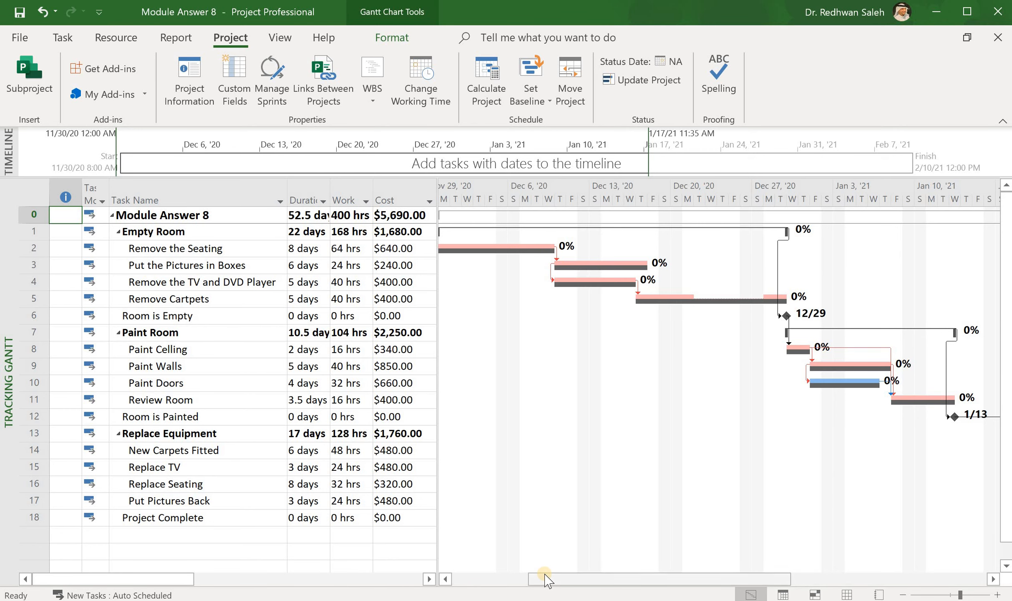
pyautogui.moveTo(532, 578); pyautogui.dragTo(596, 589)
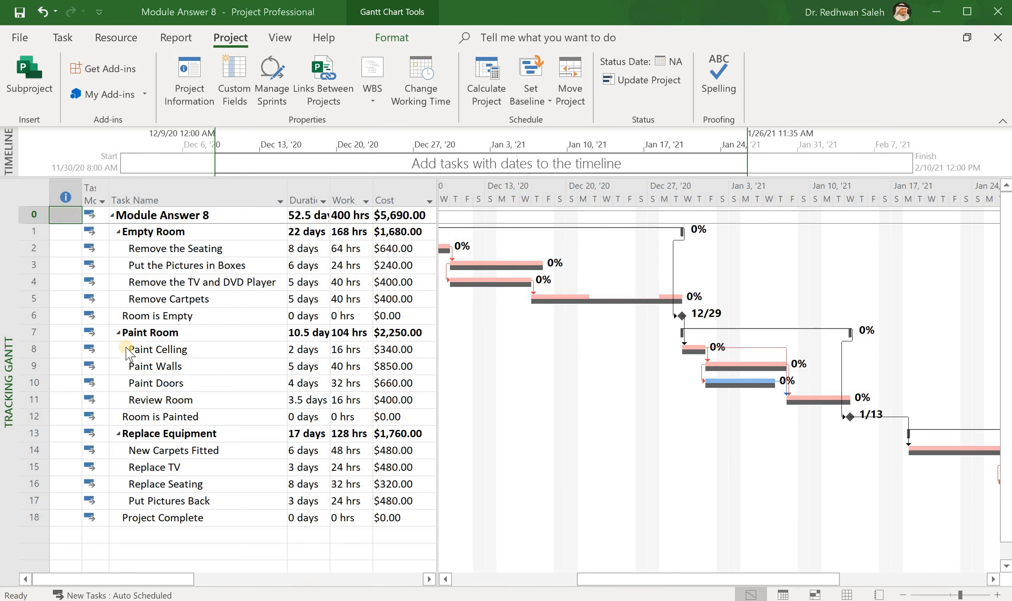
pyautogui.click(21, 279)
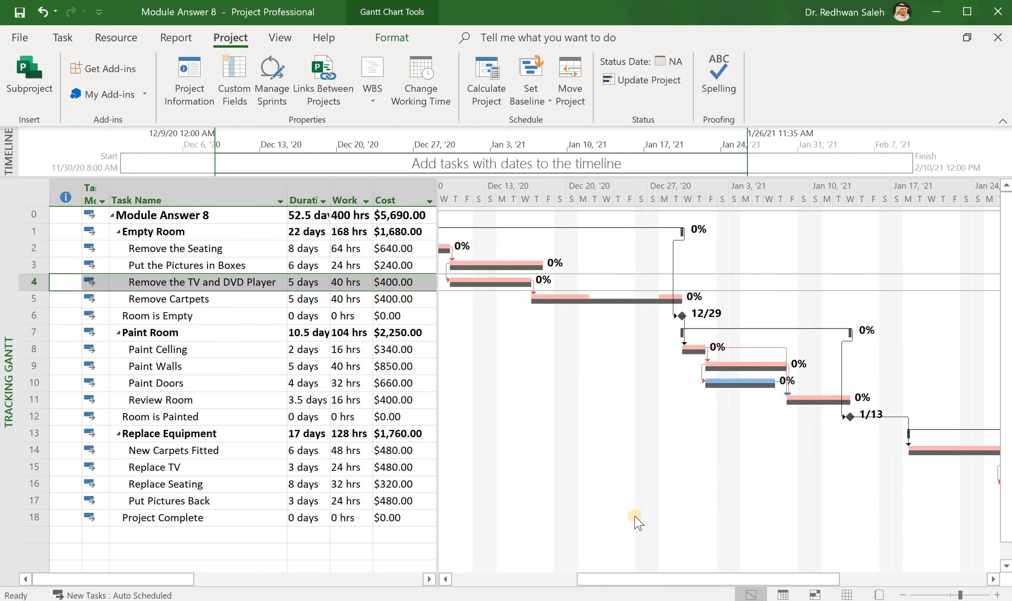
pyautogui.moveTo(611, 583); pyautogui.dragTo(553, 585)
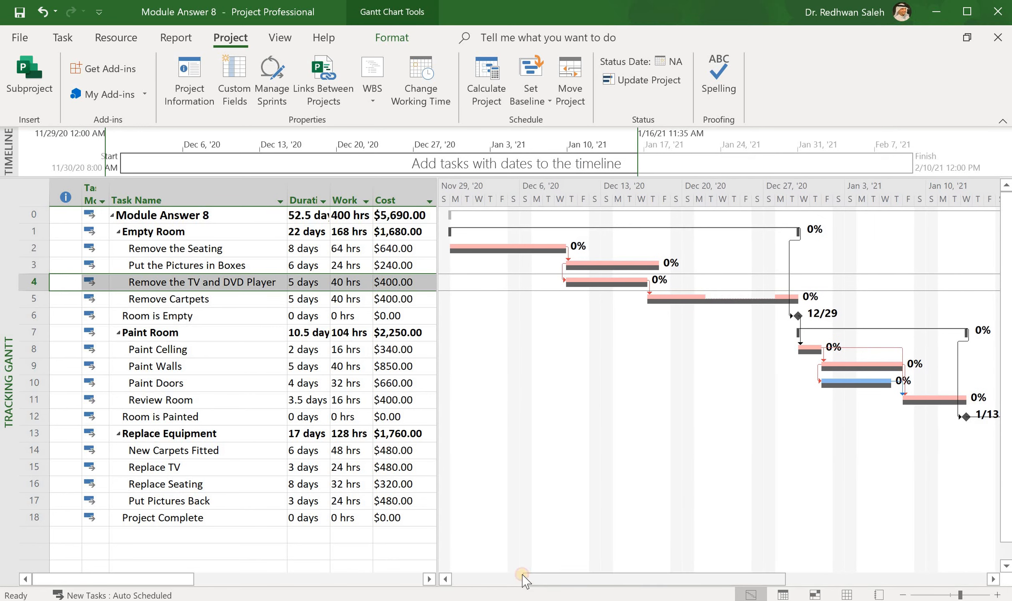
pyautogui.click(298, 283)
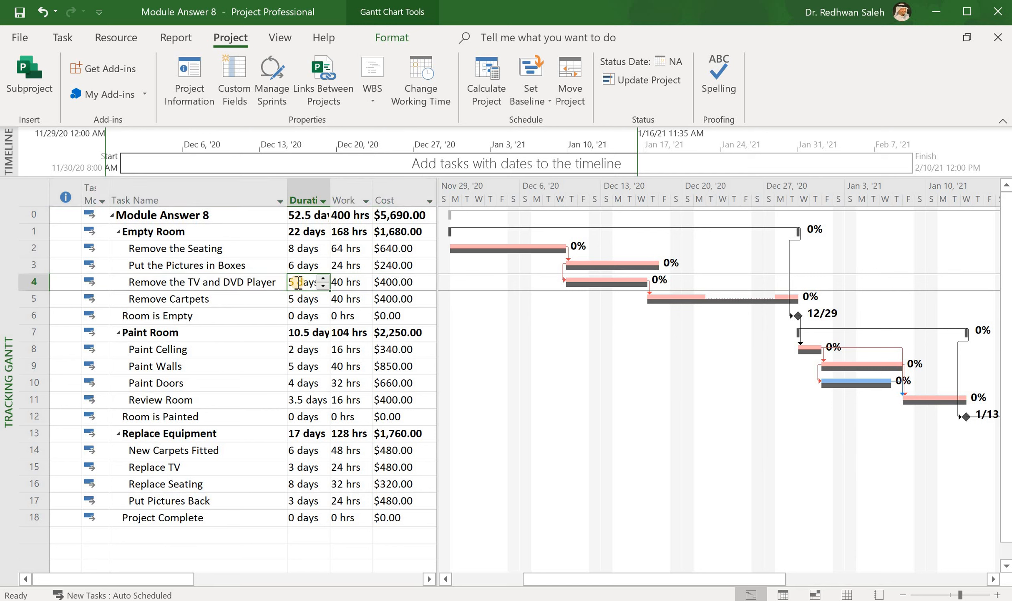
pyautogui.write('6')
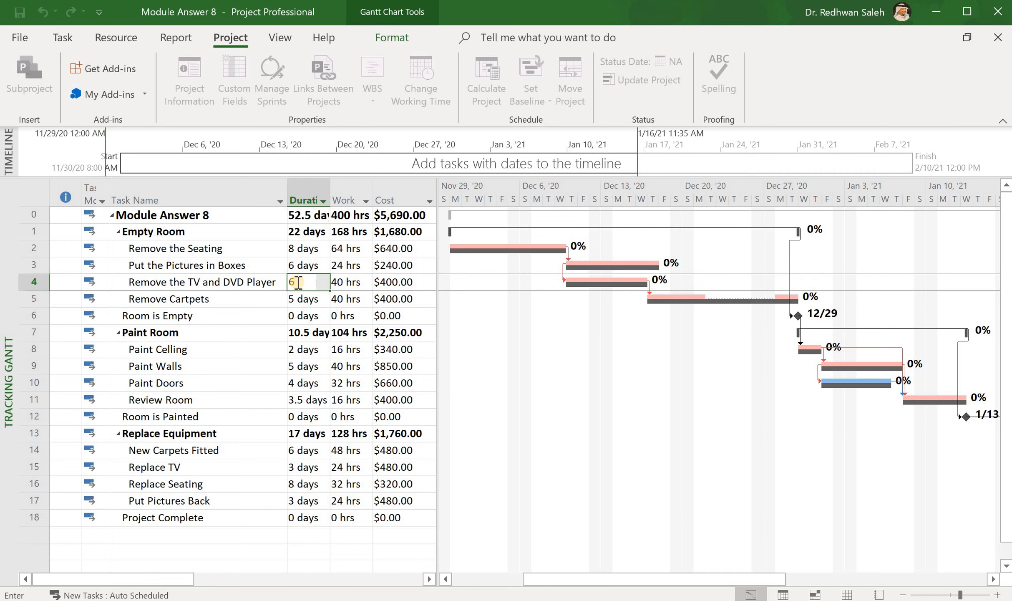
pyautogui.press('Return')
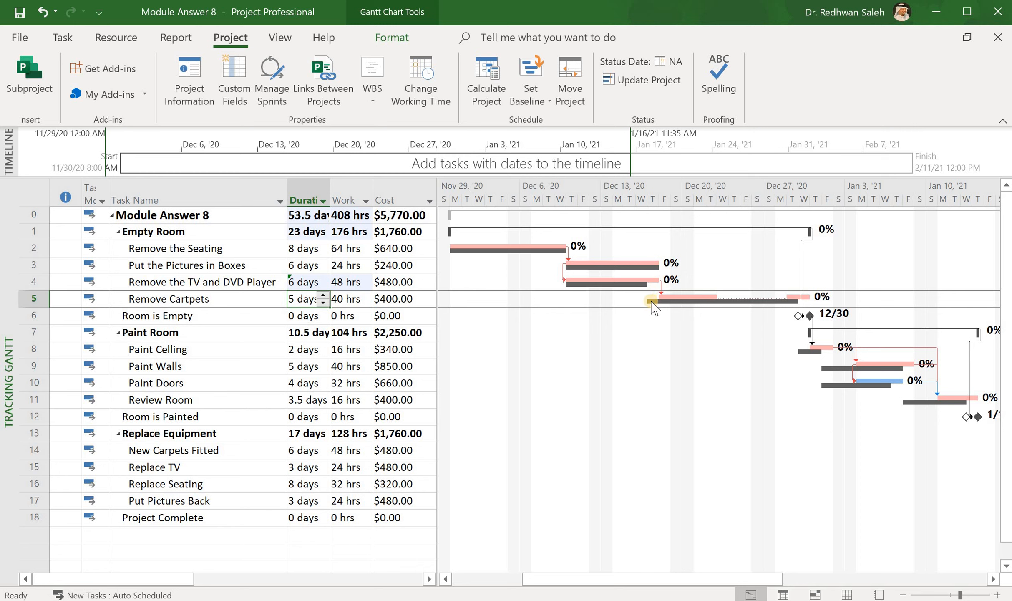
# - Save the revised schedule of the entire project as Baseline 1
pyautogui.moveTo(681, 297)
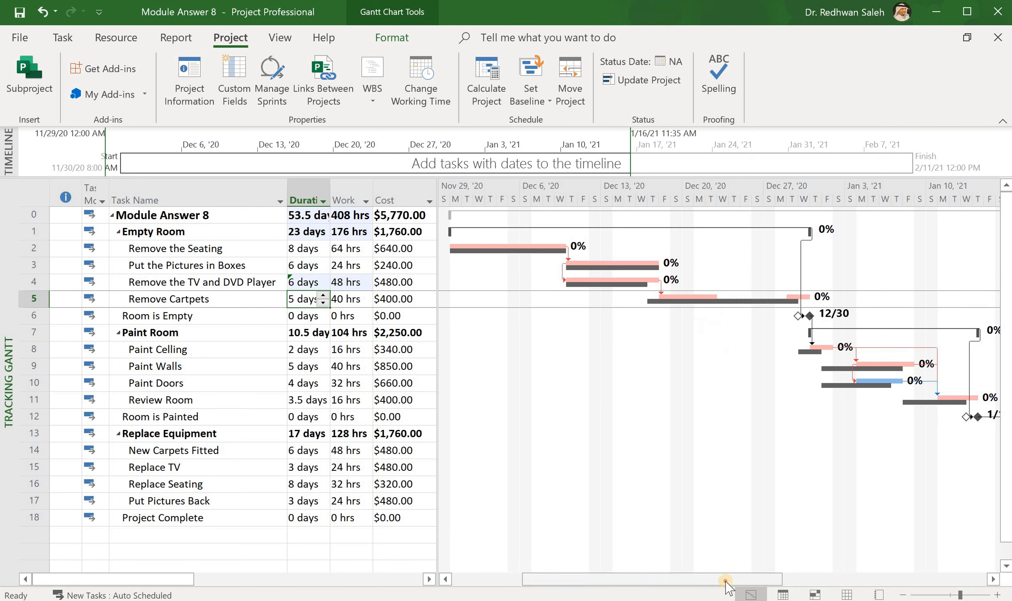
pyautogui.moveTo(747, 579); pyautogui.dragTo(878, 581)
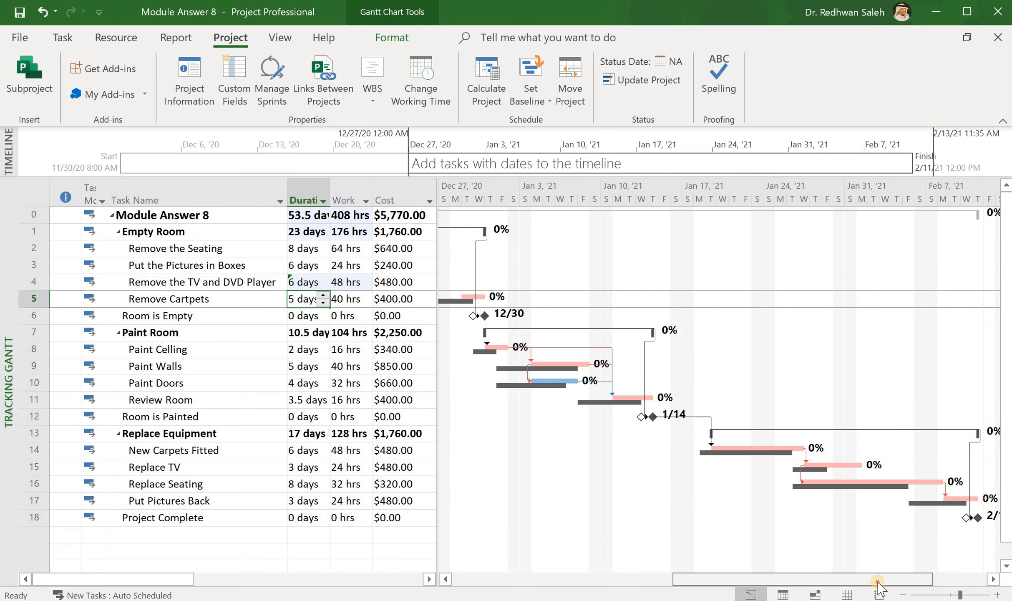
pyautogui.moveTo(878, 582); pyautogui.dragTo(909, 582)
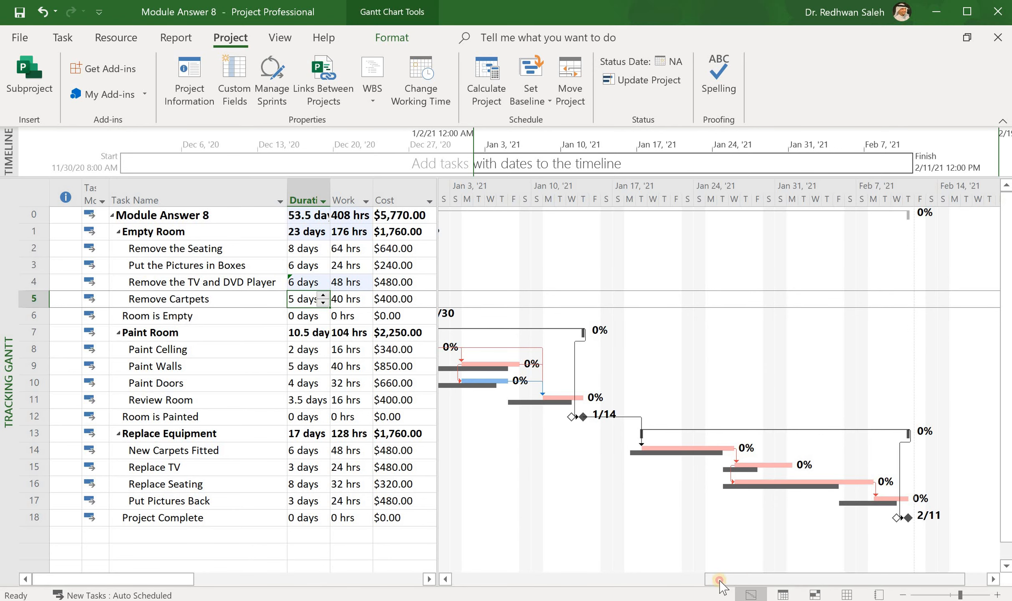
pyautogui.click(551, 584)
pyautogui.moveTo(550, 587); pyautogui.dragTo(473, 583)
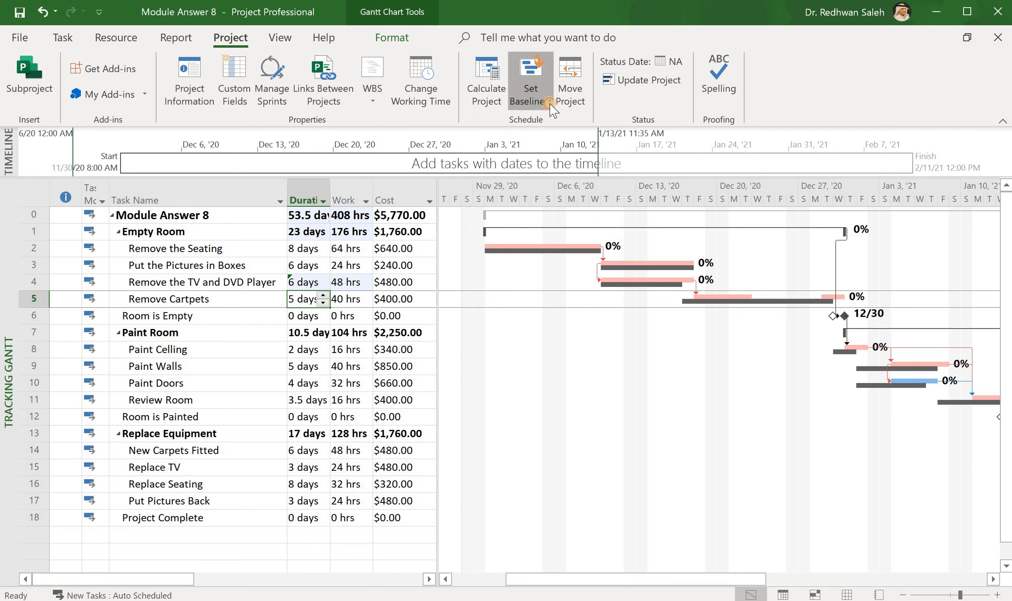
pyautogui.click(550, 102)
pyautogui.click(560, 124)
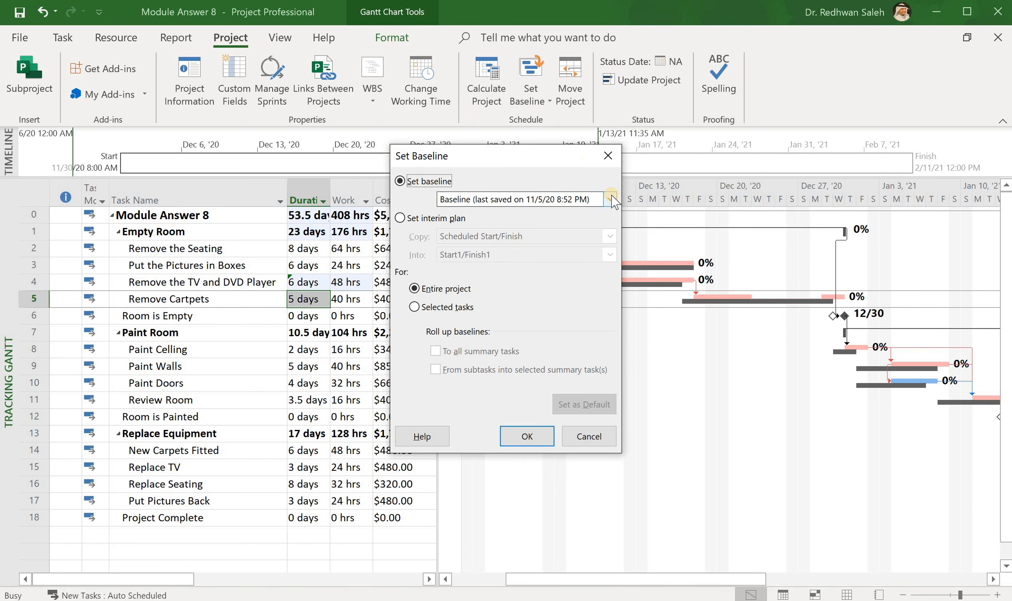
pyautogui.click(610, 199)
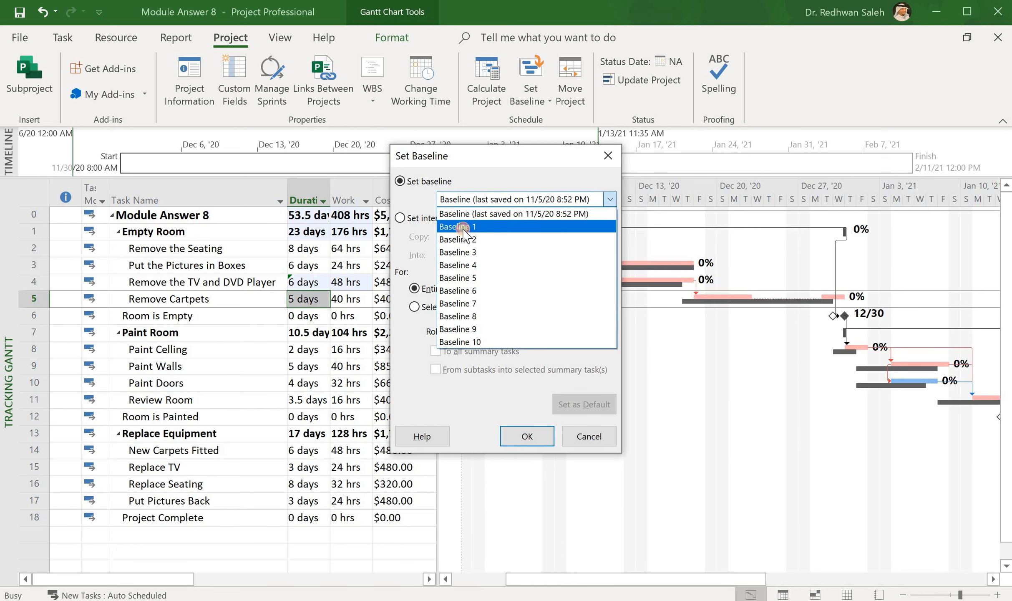
pyautogui.click(463, 228)
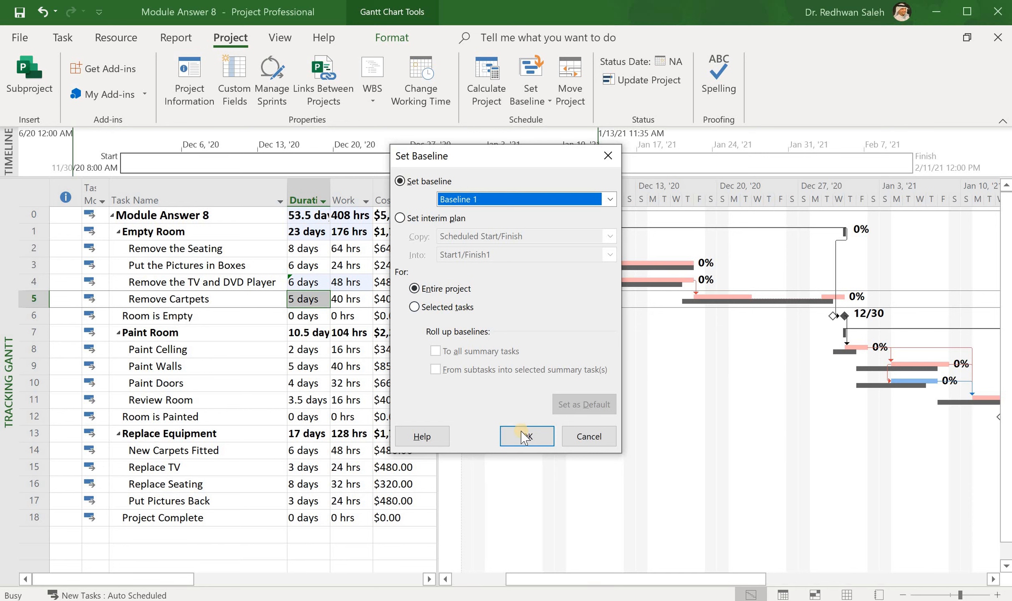
pyautogui.click(524, 435)
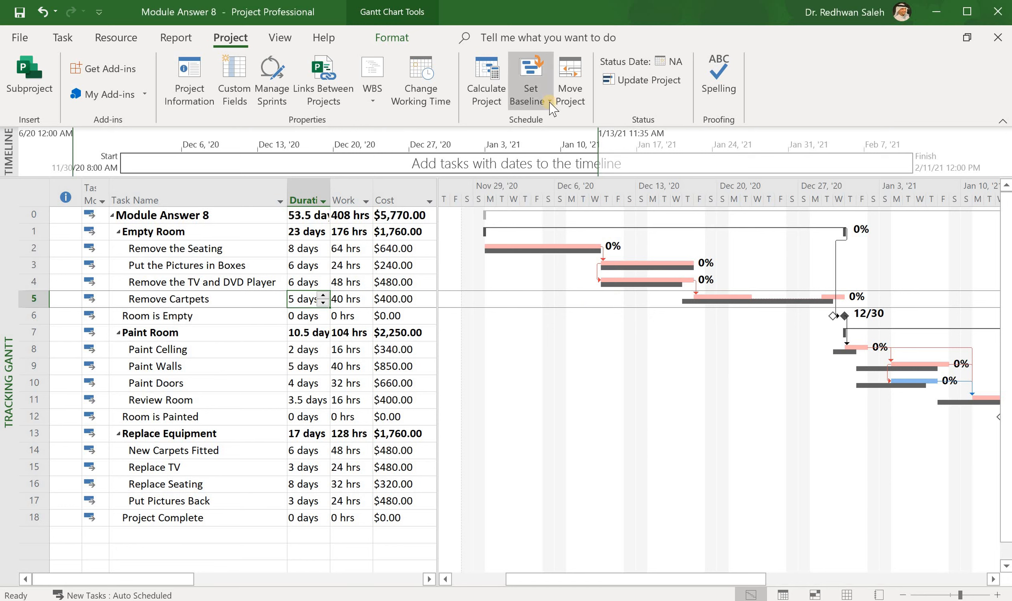
# - Save the entire project into Baseline 1 again, overwriting the data already stored in it
pyautogui.click(549, 102)
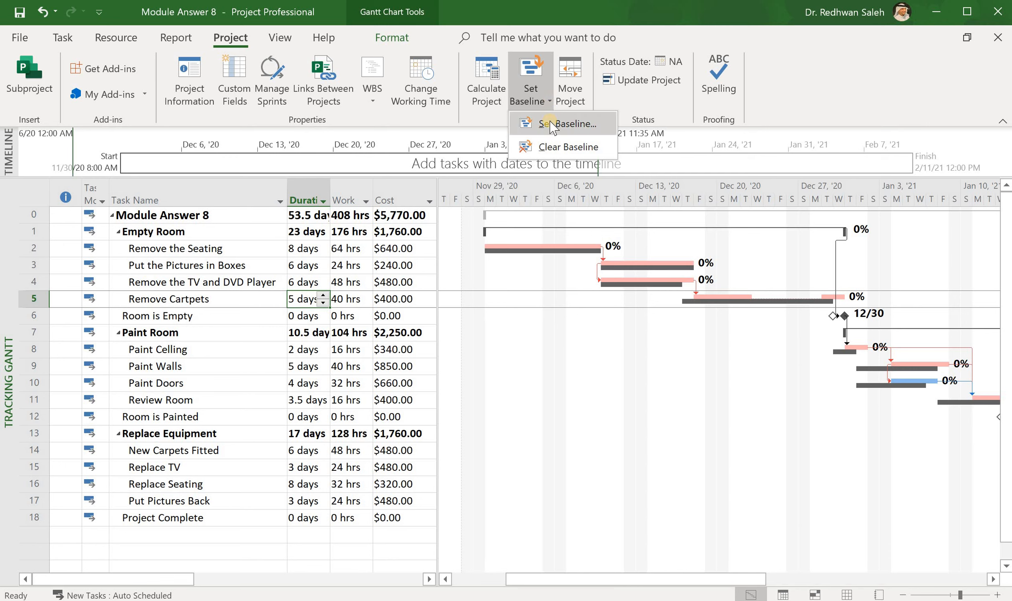
pyautogui.click(551, 124)
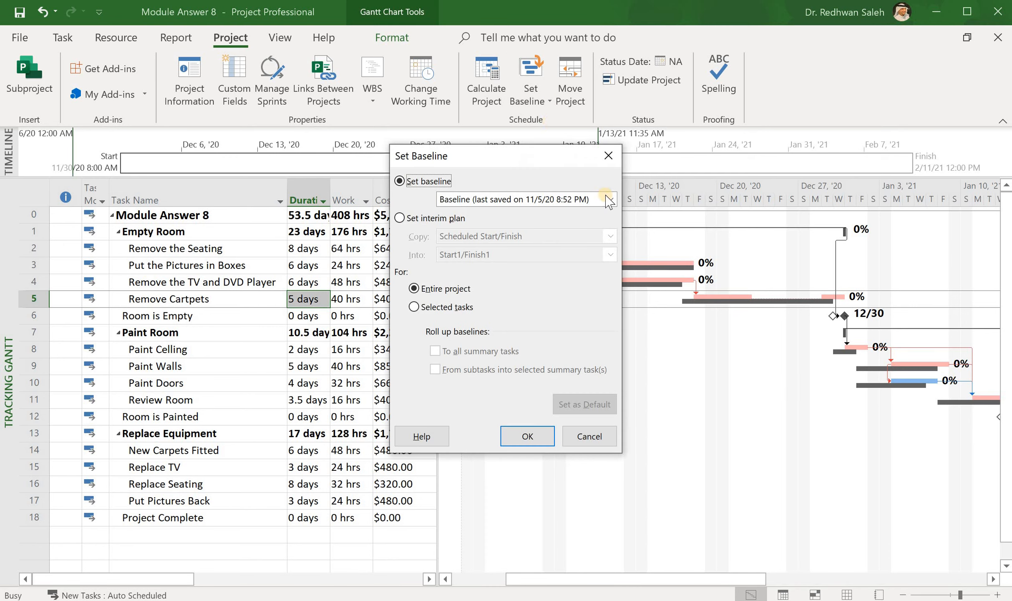
pyautogui.click(610, 200)
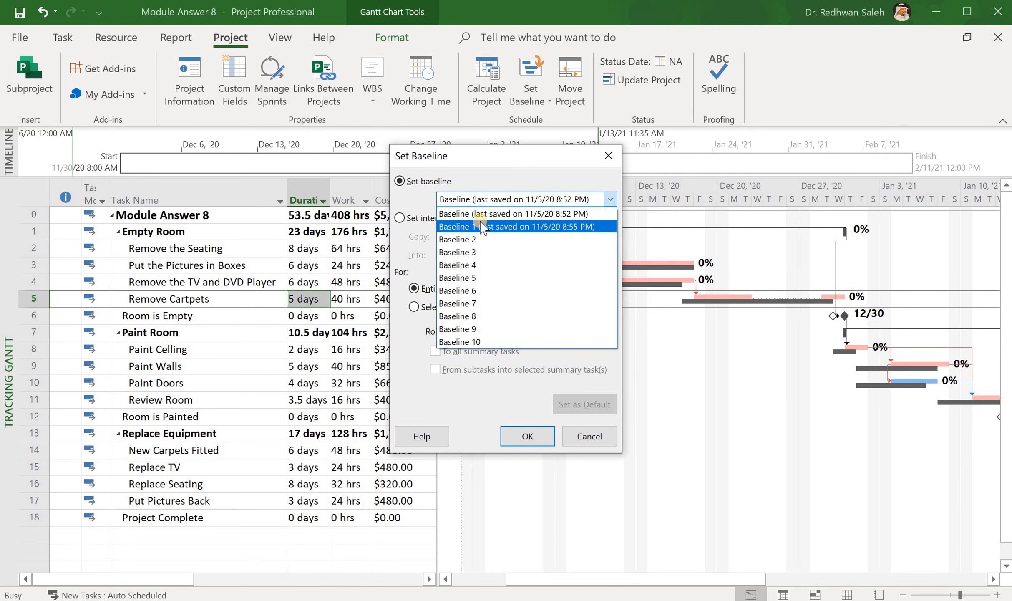
pyautogui.click(462, 227)
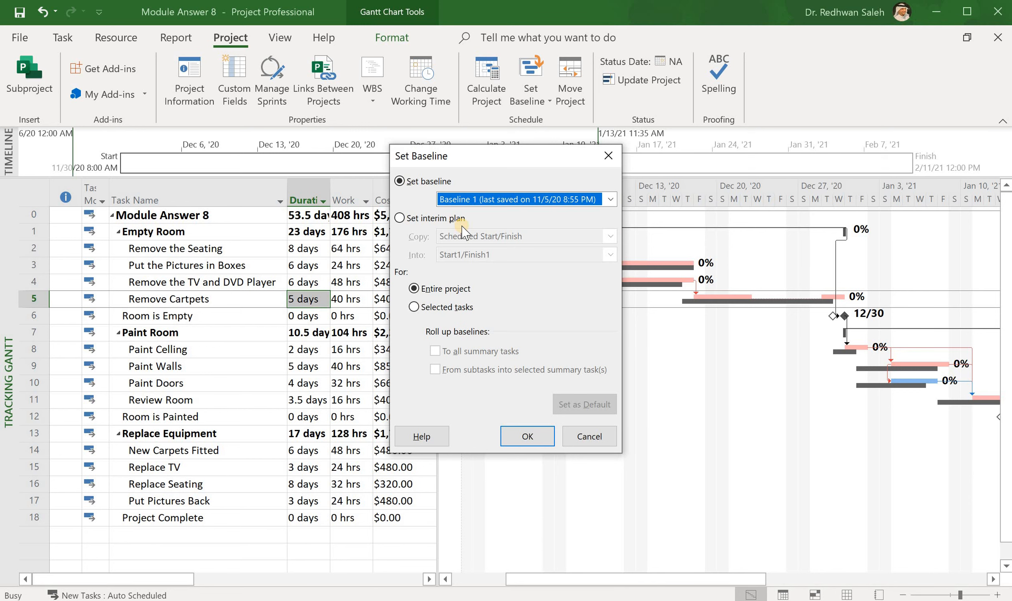
pyautogui.click(524, 438)
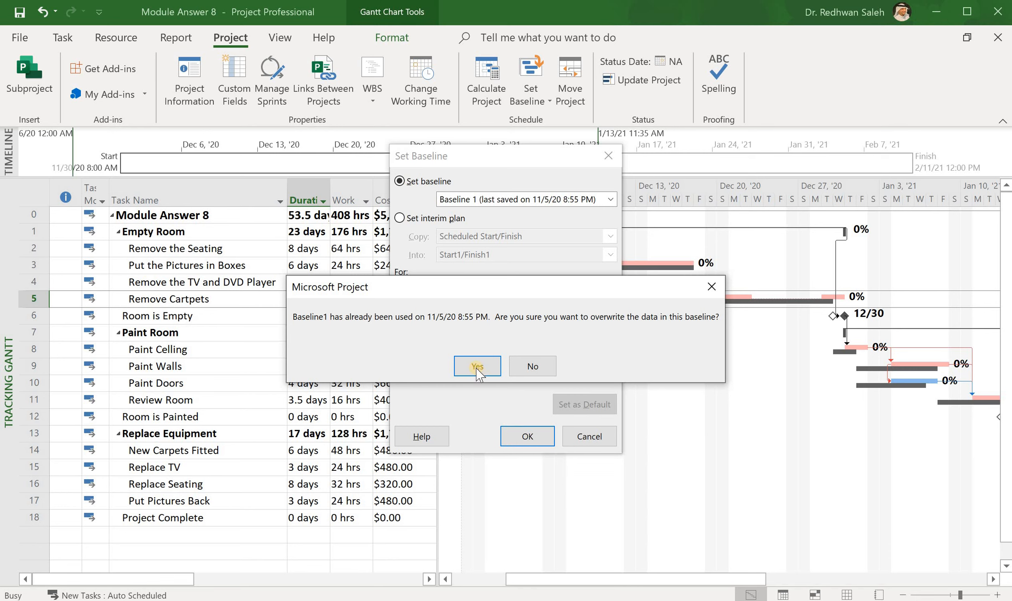
pyautogui.click(477, 367)
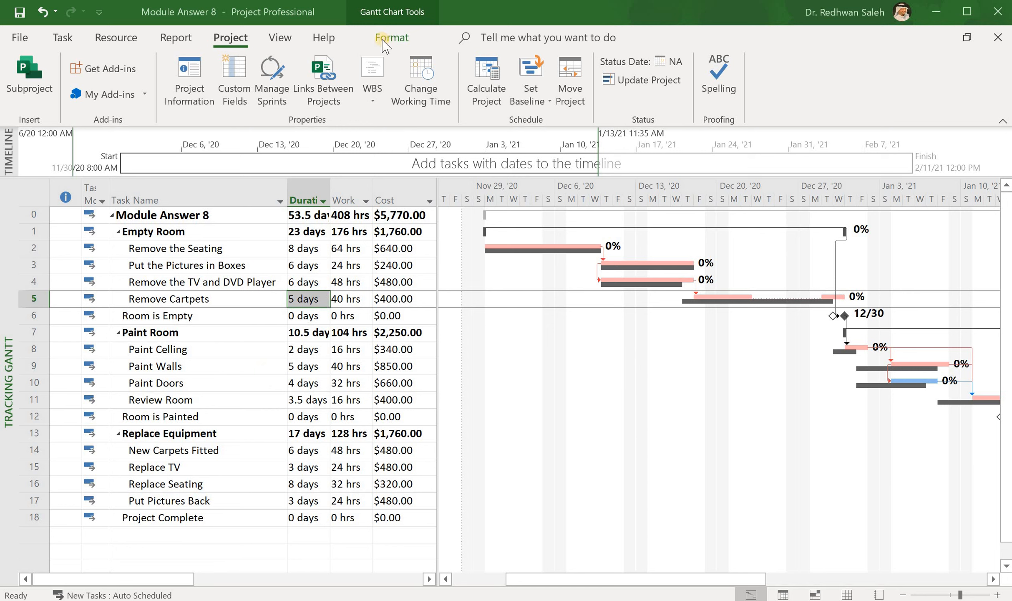
pyautogui.click(382, 39)
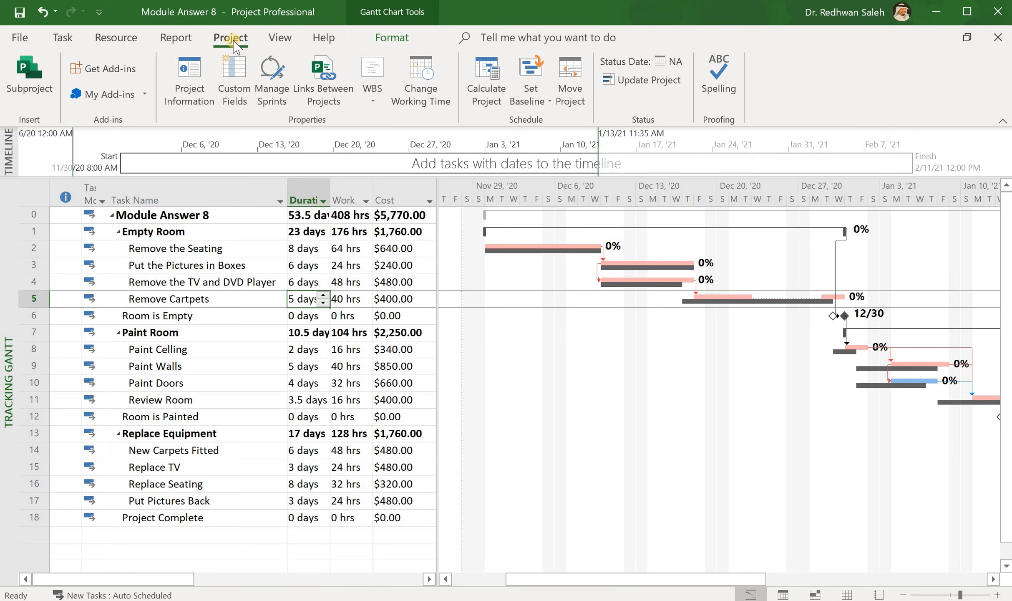
pyautogui.click(226, 45)
pyautogui.doubleClick(229, 38)
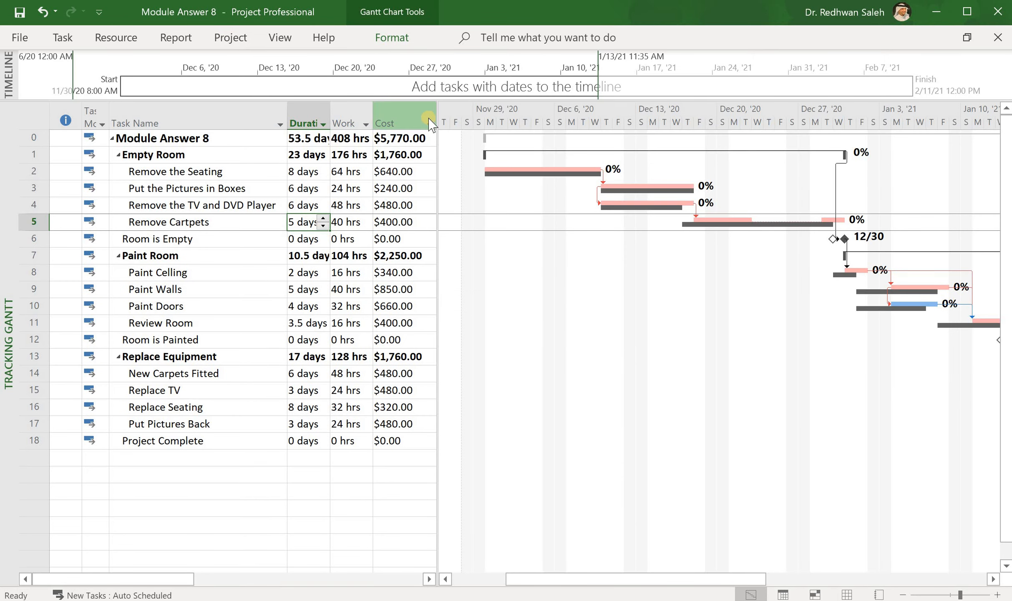
pyautogui.click(230, 37)
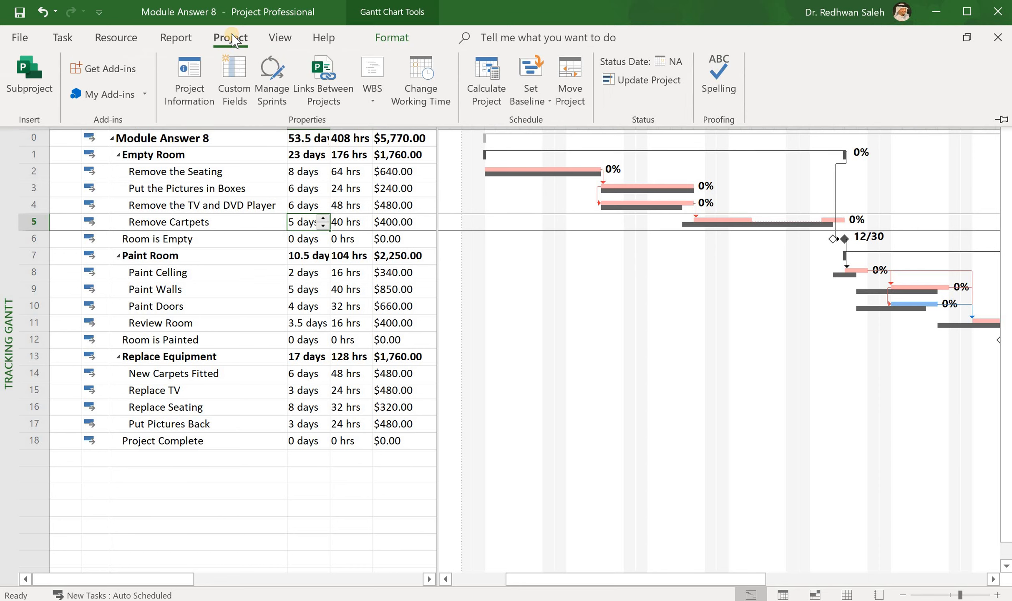
pyautogui.click(550, 101)
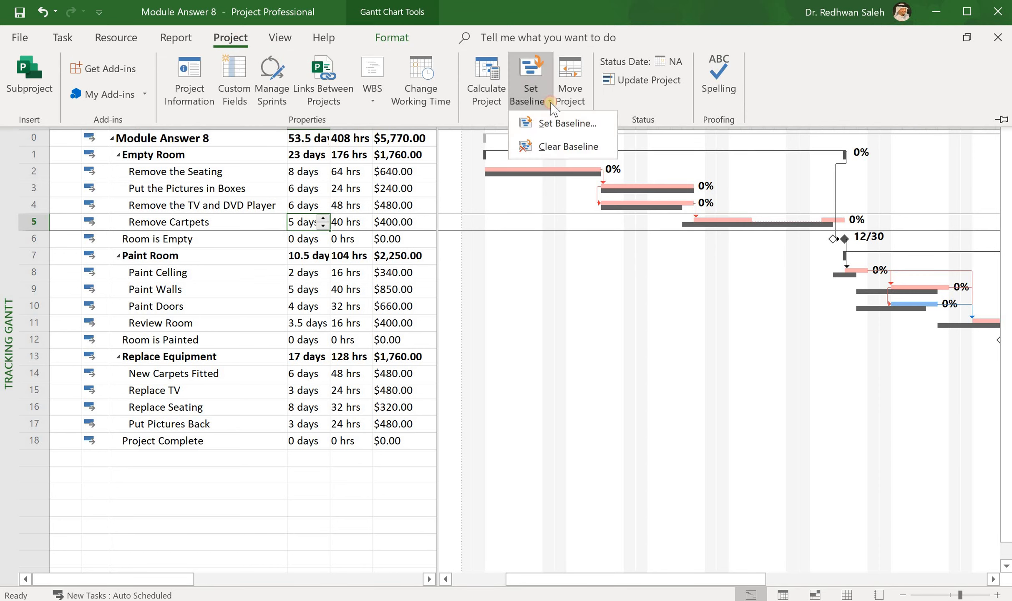
pyautogui.click(551, 103)
pyautogui.click(551, 102)
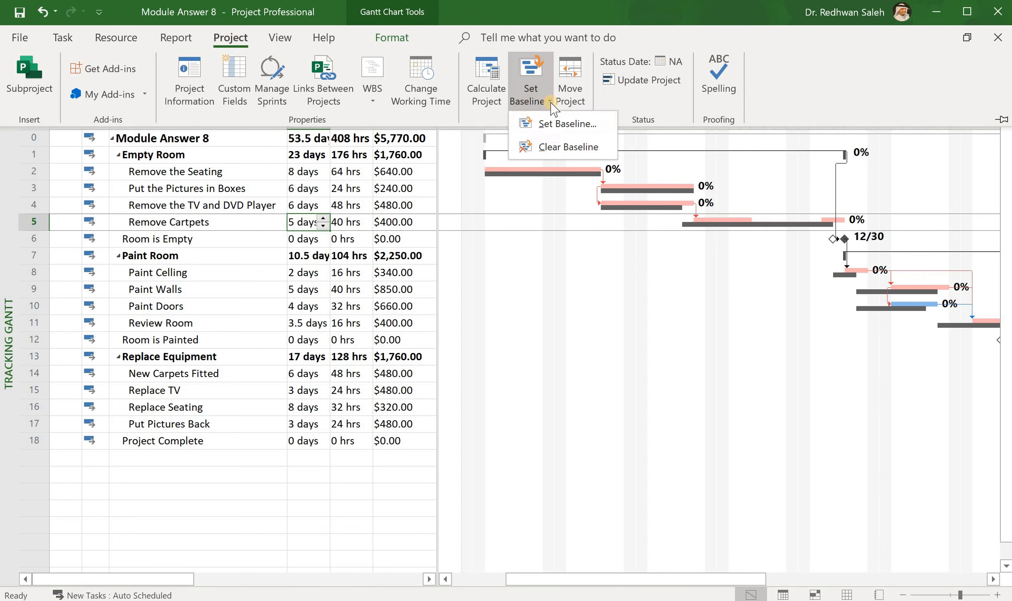
pyautogui.click(550, 125)
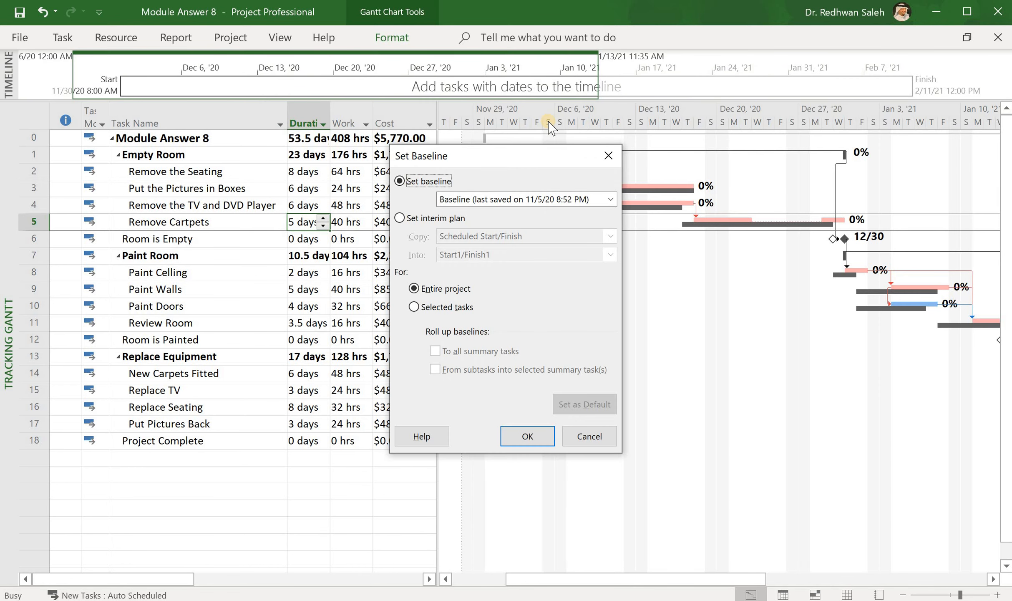
pyautogui.click(592, 436)
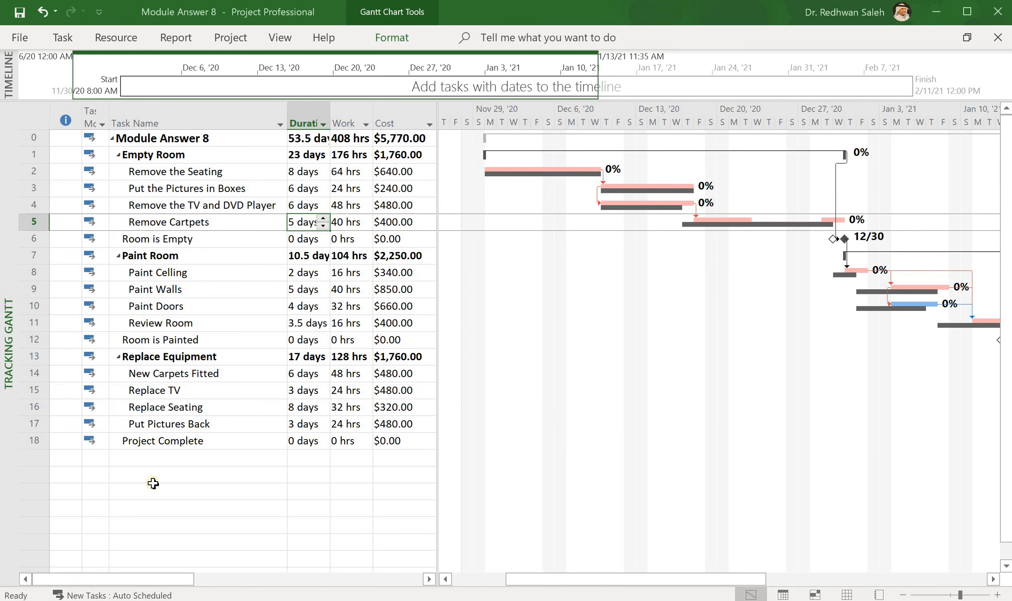
# - Show Baseline 1 instead of the default Baseline beneath the task bars in the Tracking Gantt chart
pyautogui.click(33, 373)
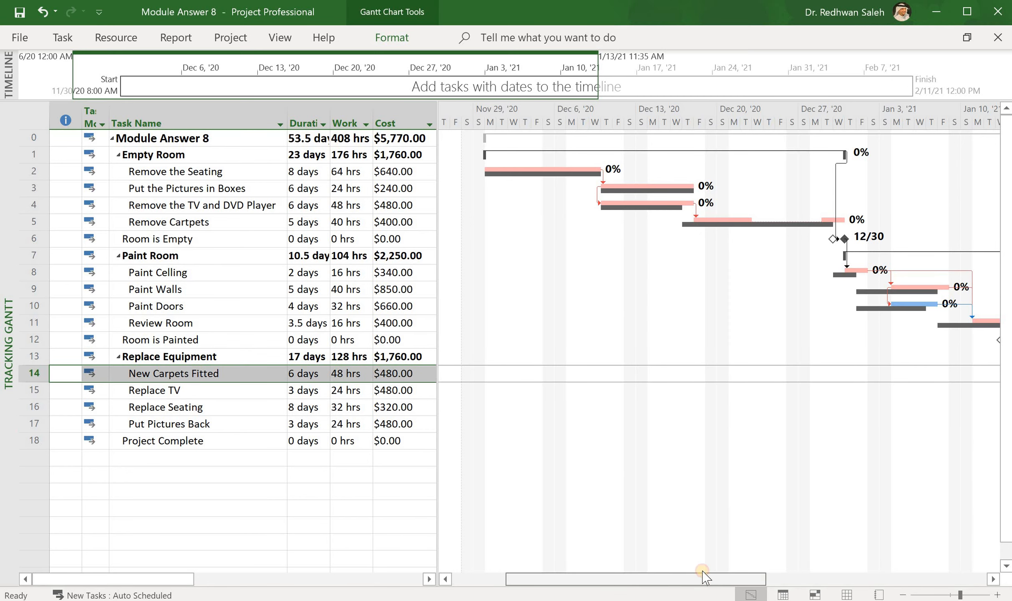
pyautogui.moveTo(749, 579); pyautogui.dragTo(761, 580)
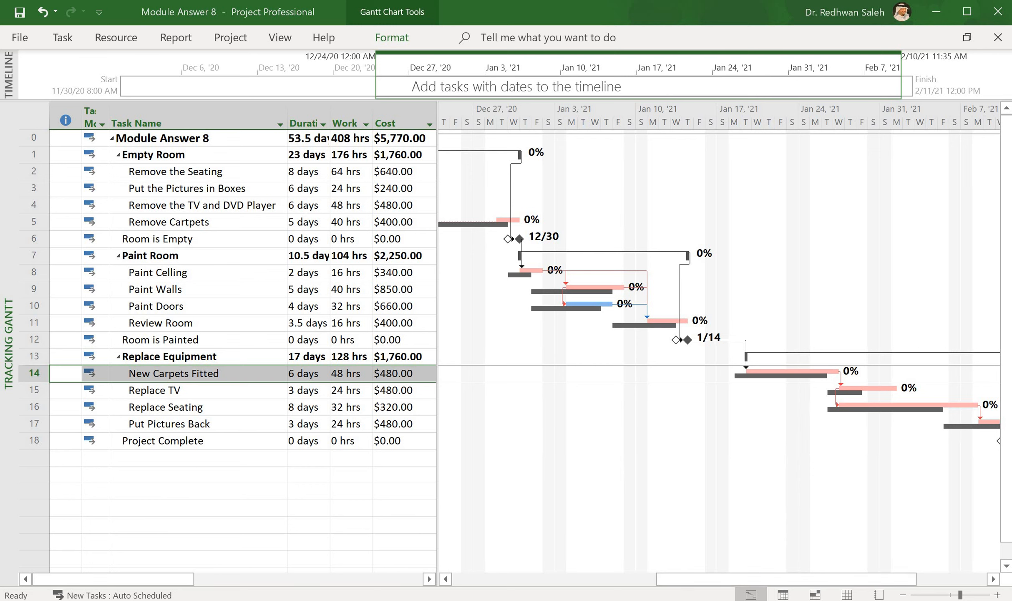
pyautogui.click(510, 516)
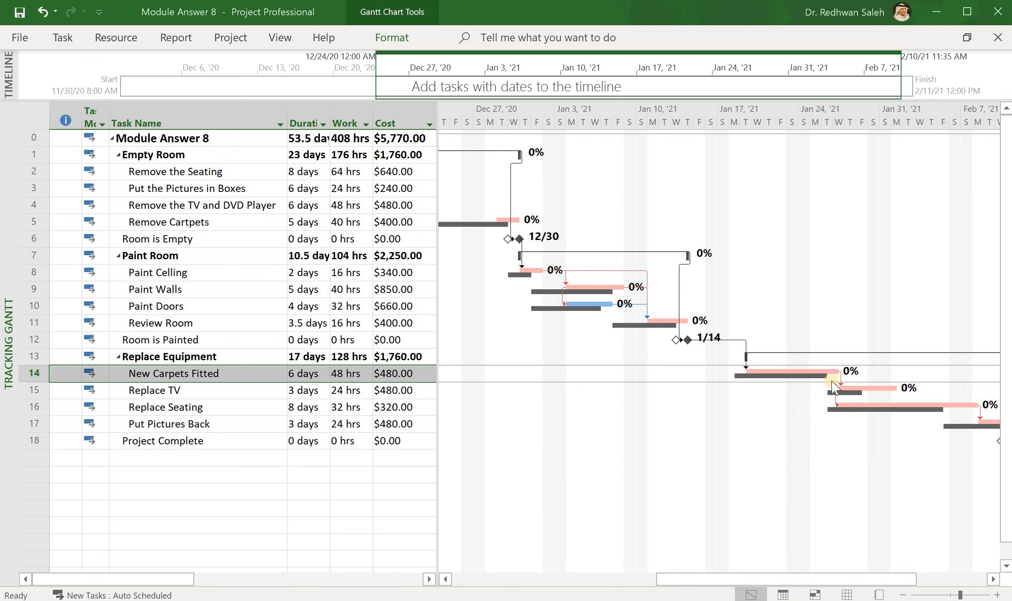
pyautogui.click(391, 39)
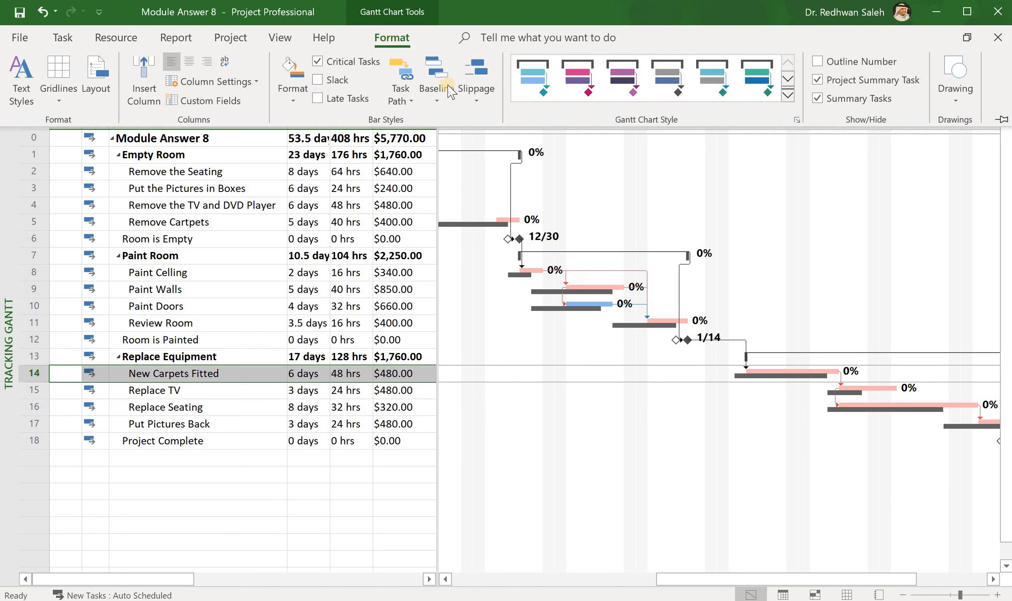
pyautogui.click(437, 100)
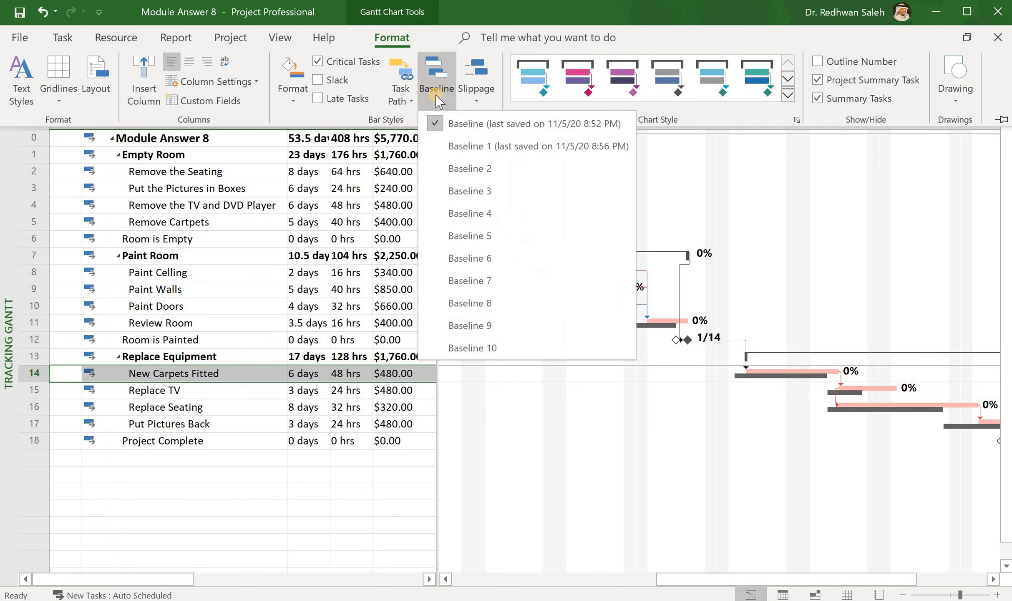
pyautogui.click(459, 147)
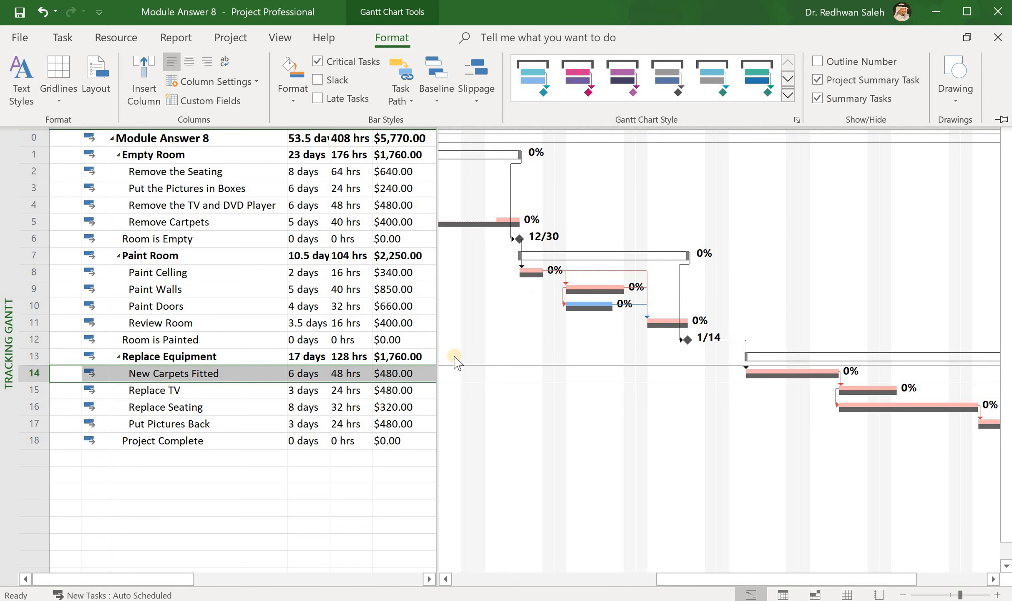
# - Set the duration of the New Carpets Fitted task to 7 days and compare the task bars through Project Complete with Baseline 1
pyautogui.click(30, 373)
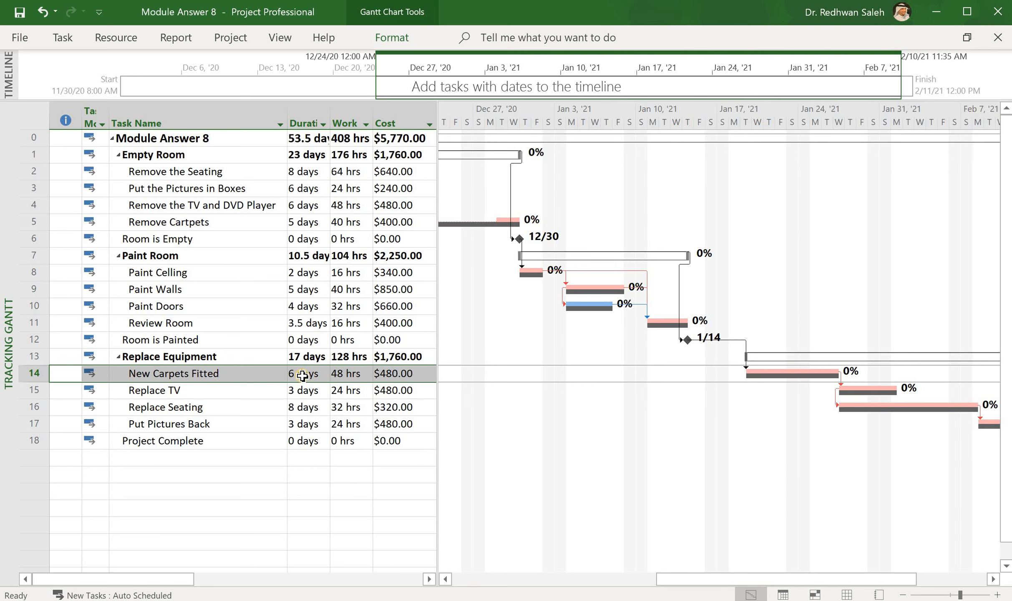
pyautogui.click(307, 373)
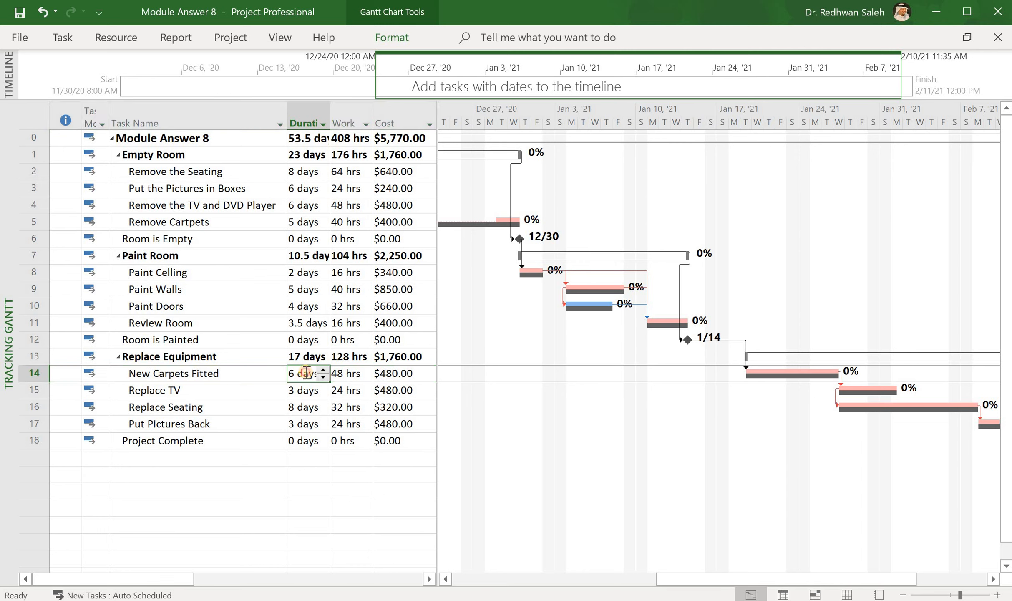
pyautogui.write('7')
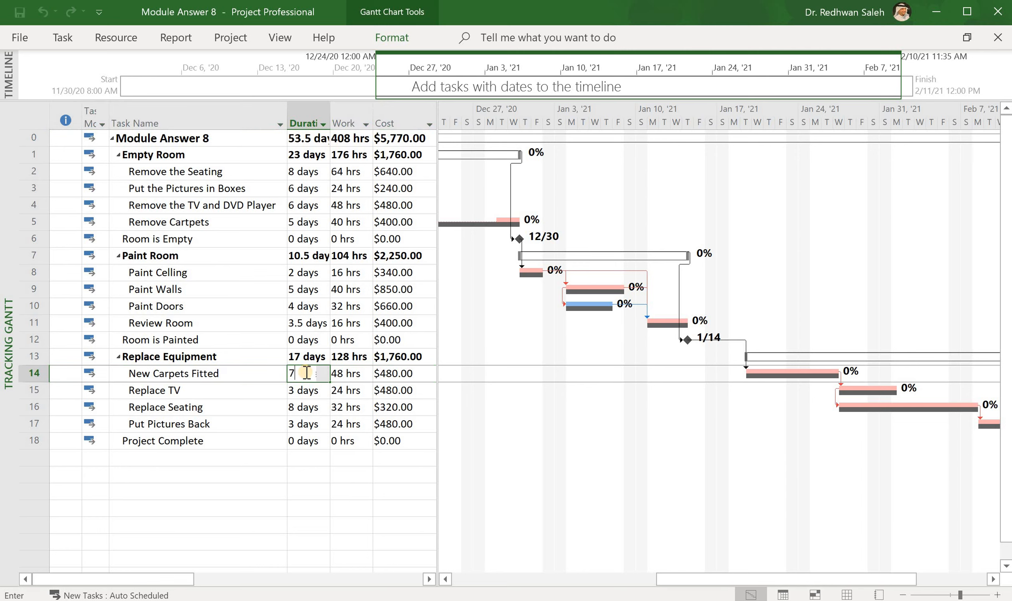
pyautogui.press('Return')
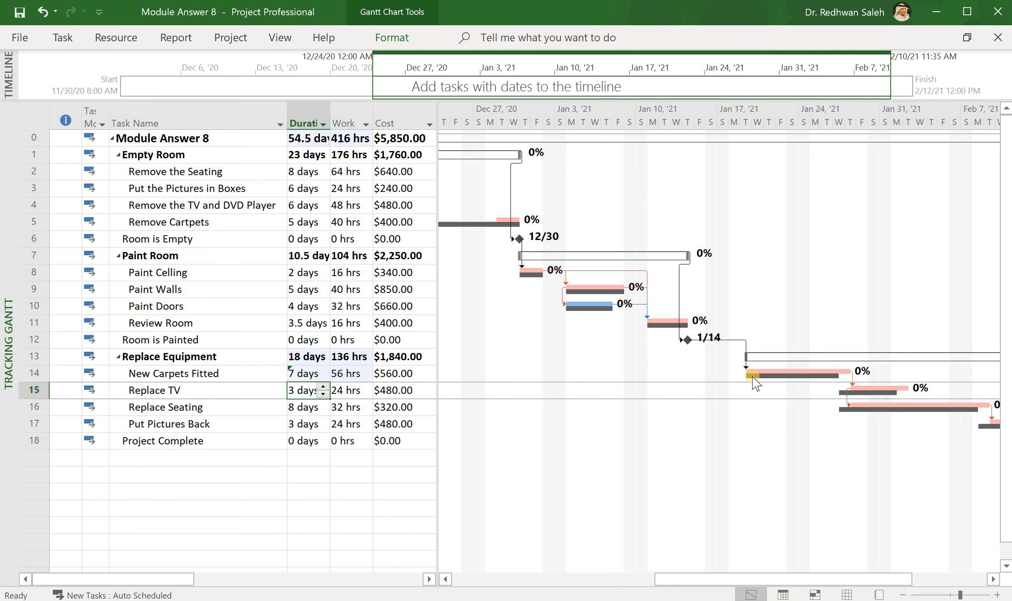
pyautogui.moveTo(828, 375)
pyautogui.moveTo(857, 396)
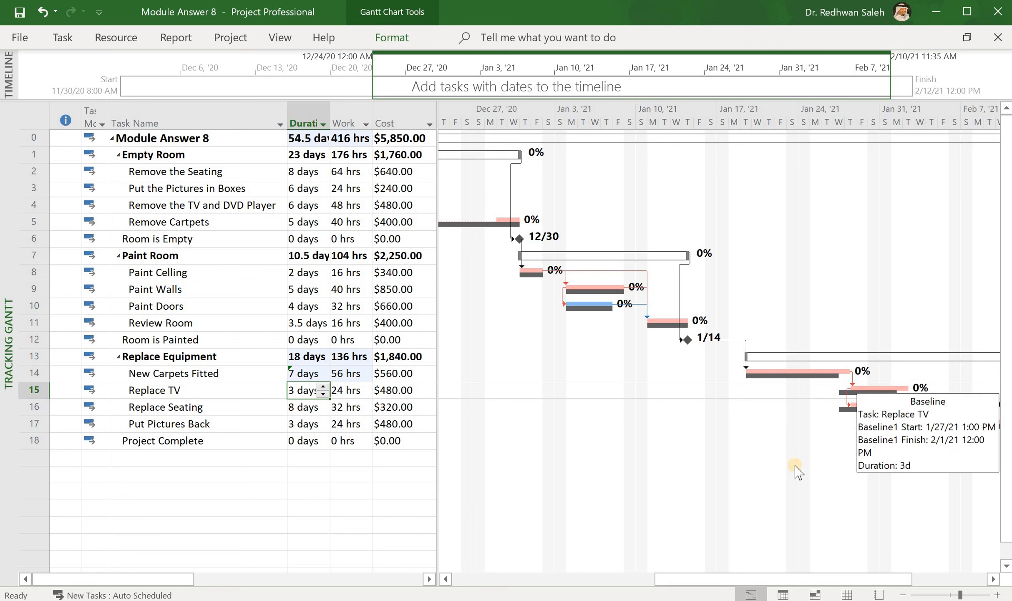
pyautogui.click(400, 443)
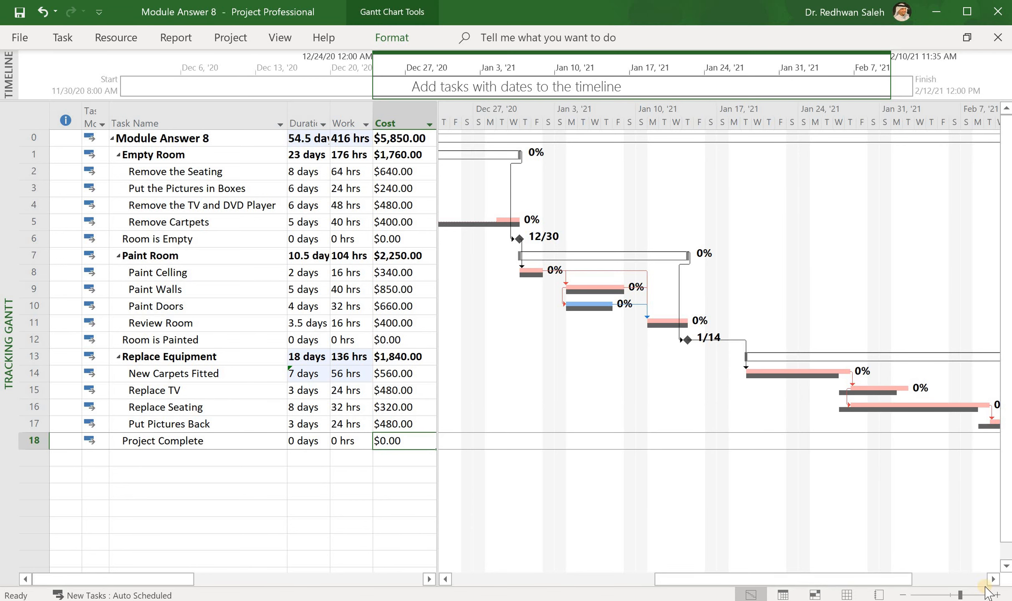
pyautogui.click(993, 581)
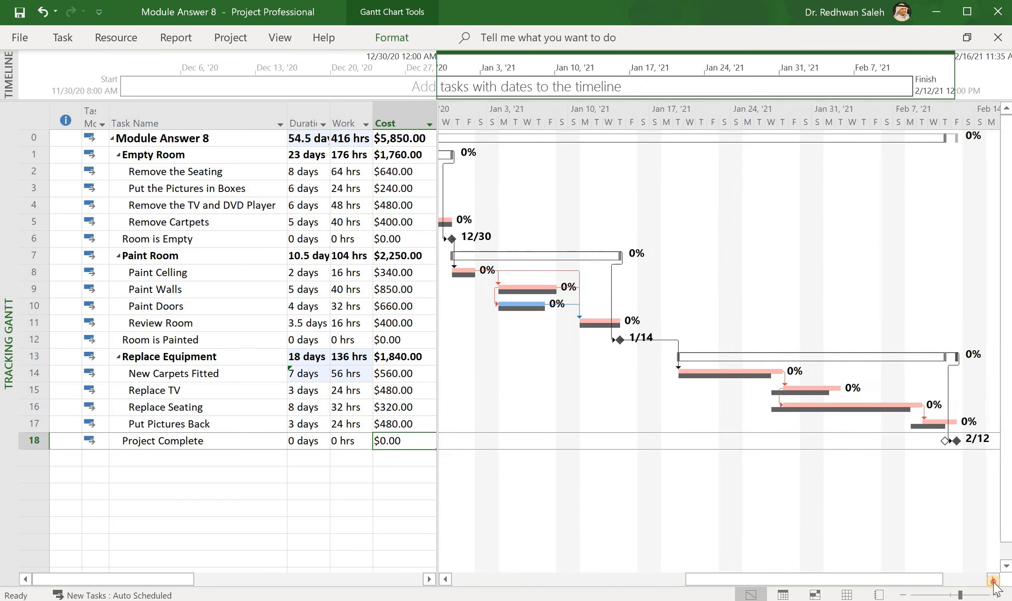